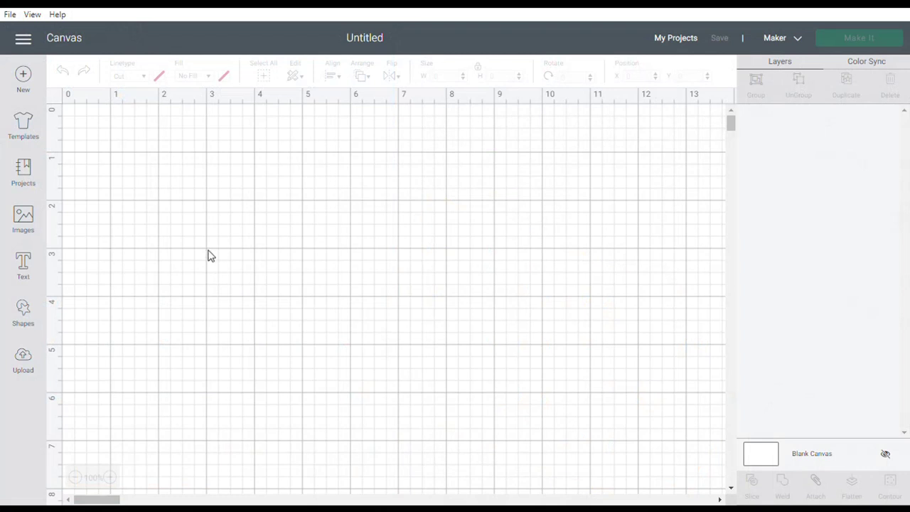
- Open the Shapes panel from the left toolbar on the blank Untitled canvas
left_click(28, 313)
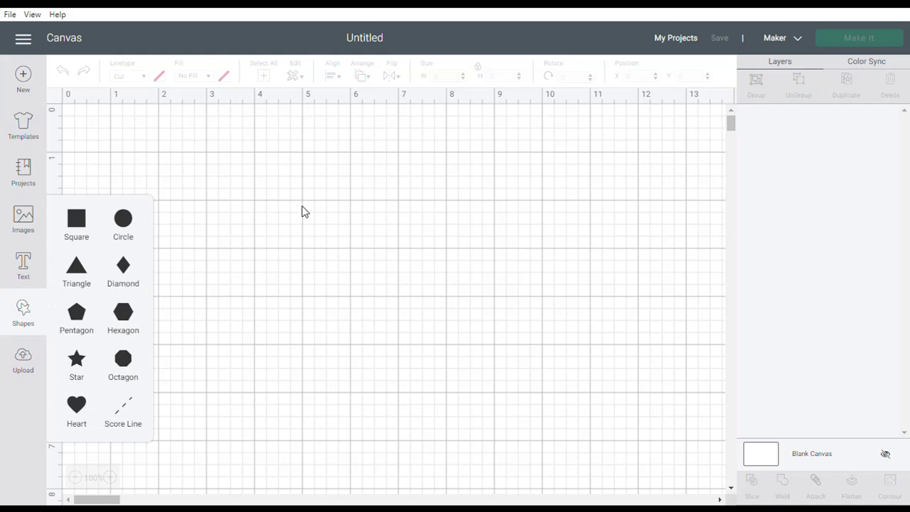
- Add a square and a circle, duplicate the square, and spread the three shapes apart
left_click(88, 228)
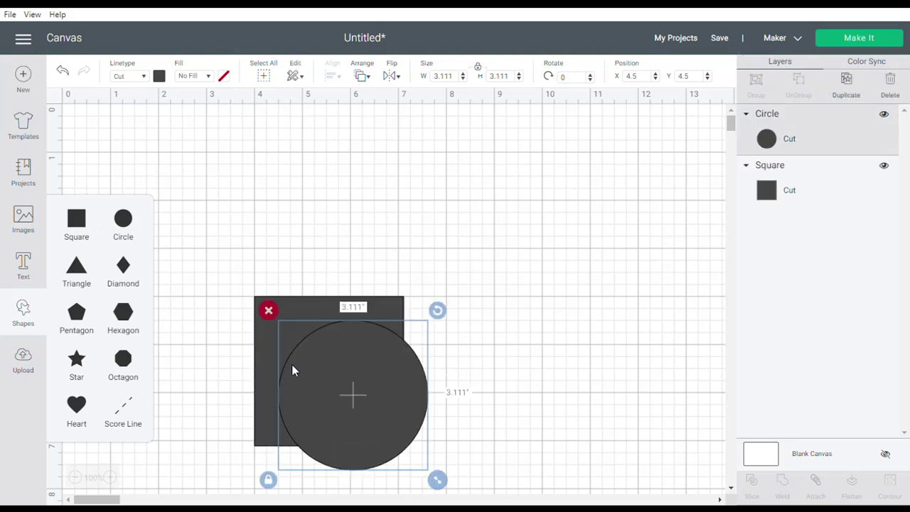
left_click_drag(318, 381, 460, 292)
left_click_drag(361, 392, 366, 221)
key("ctrl+d")
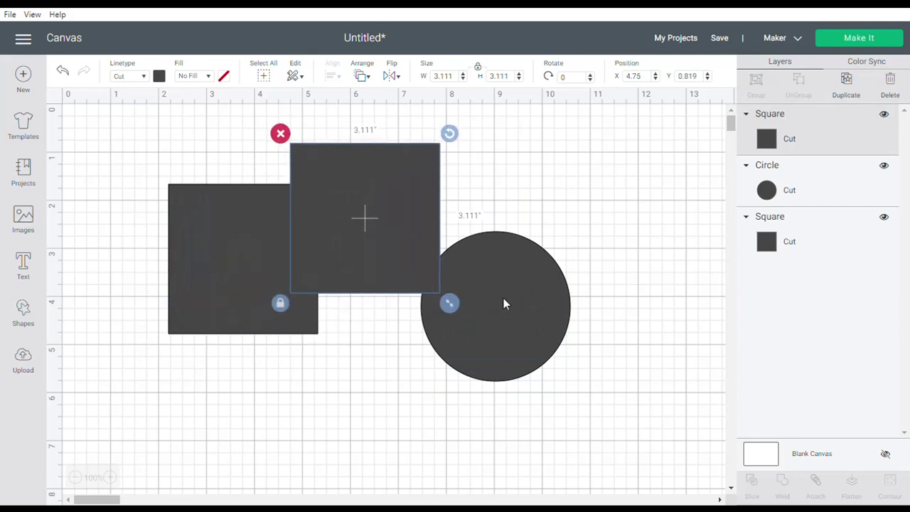
left_click_drag(516, 316, 630, 396)
left_click_drag(371, 223, 431, 323)
left_click_drag(285, 251, 276, 231)
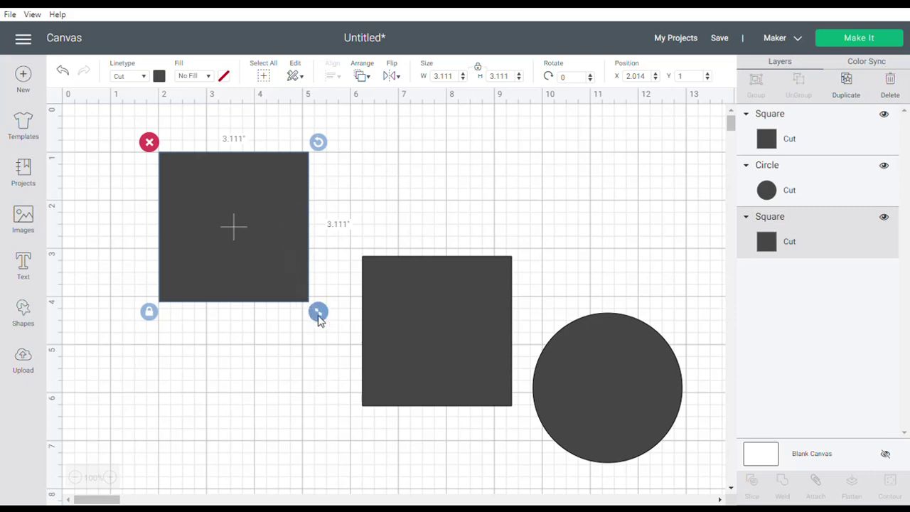
- Make the left square green with a 1-inch width
left_click(159, 76)
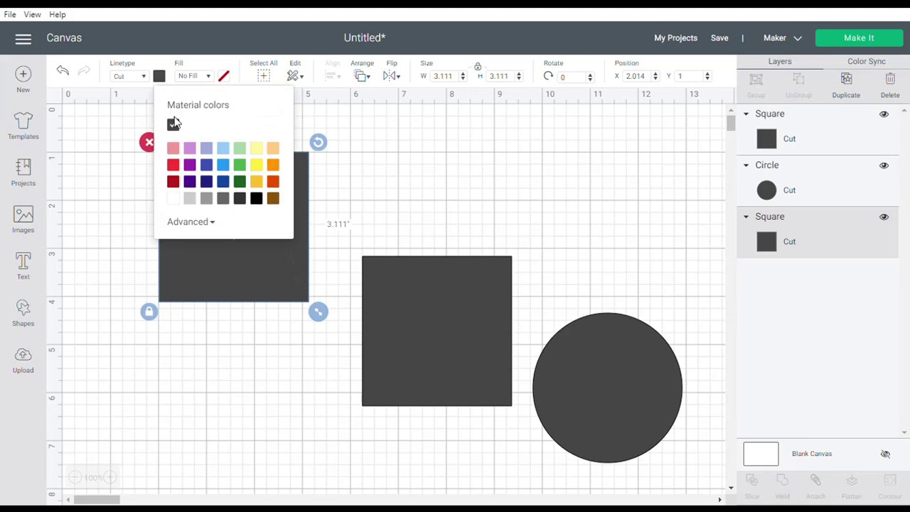
left_click(240, 164)
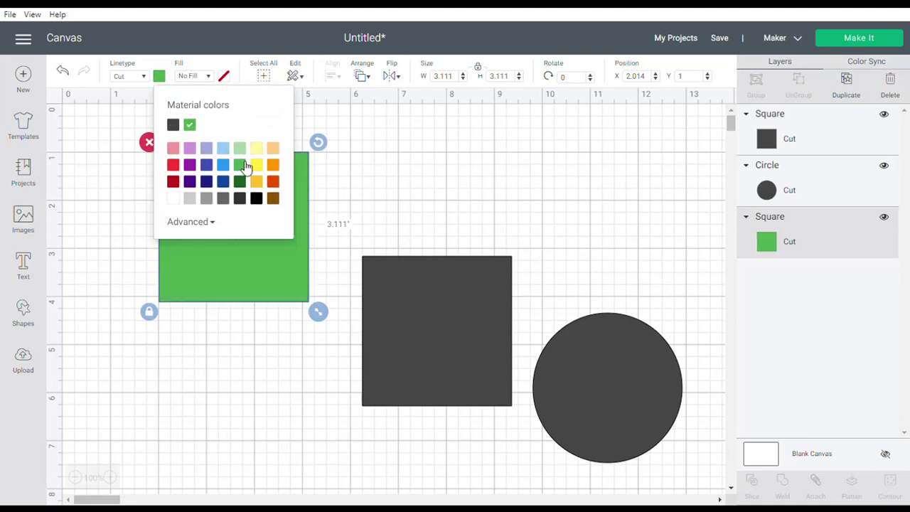
left_click(410, 191)
left_click(289, 238)
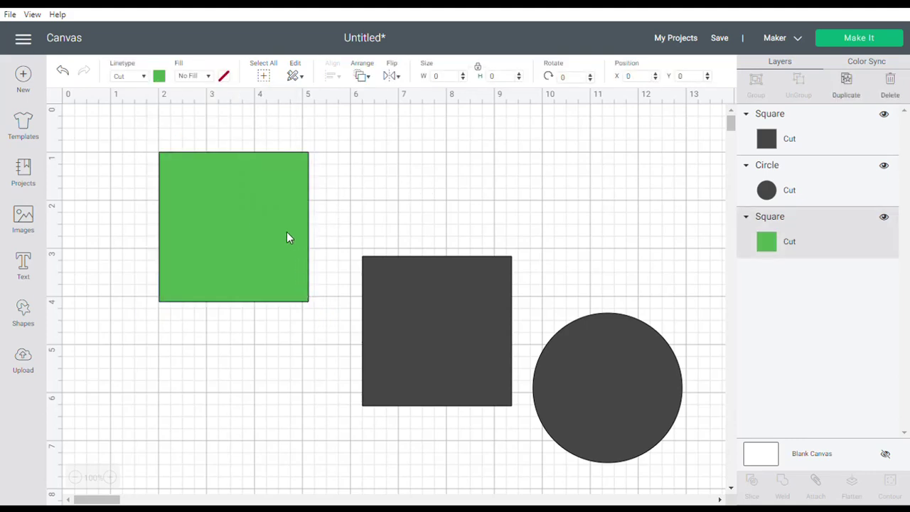
left_click_drag(458, 77, 429, 76)
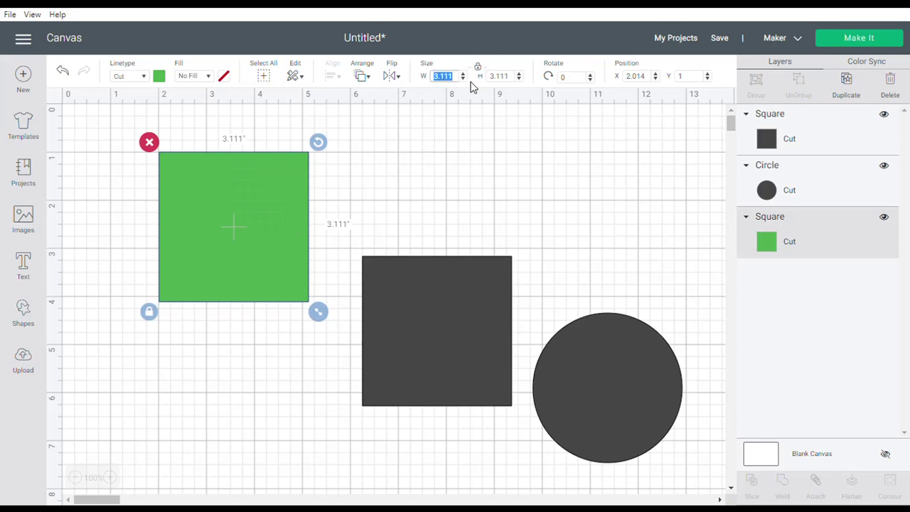
type("1")
key("Tab")
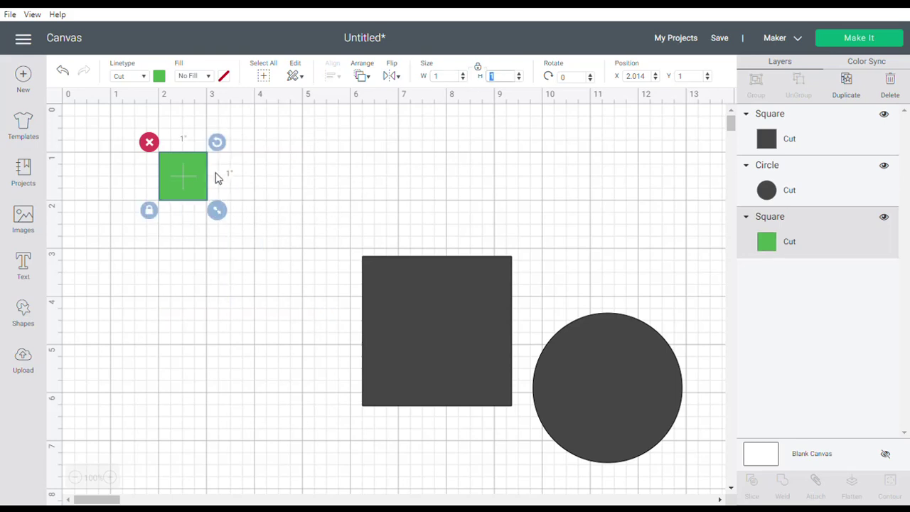
- Move the dark square and circle beside it; set the square's height to 2 and the circle's width to 4
left_click_drag(414, 314, 310, 206)
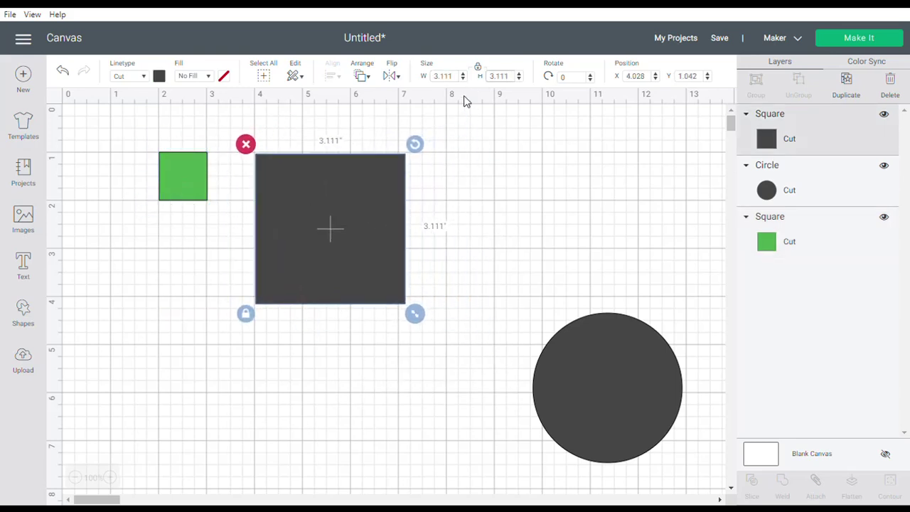
left_click_drag(514, 78, 471, 77)
type("2")
key("Tab")
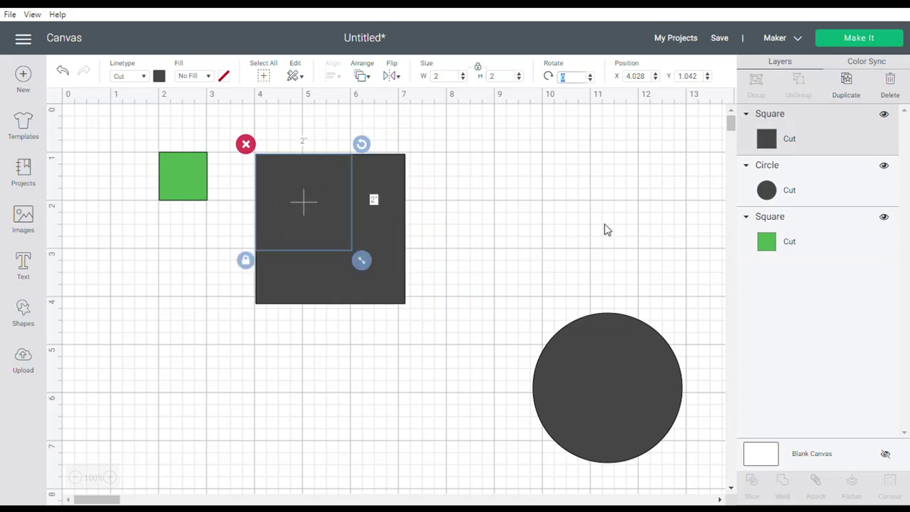
left_click_drag(609, 369, 445, 203)
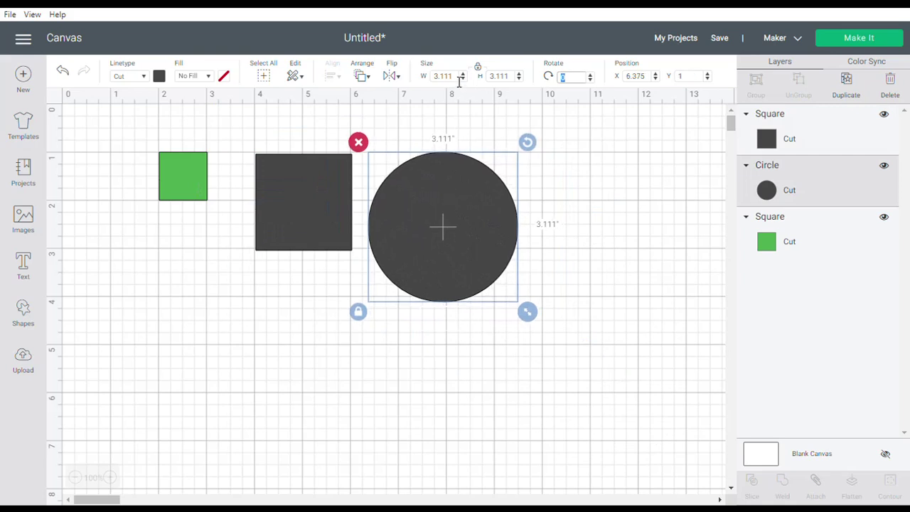
double_click(435, 76)
type("4")
key("Tab")
- Nudge the dark square and circle so their tops line up with the green square
left_click(636, 255)
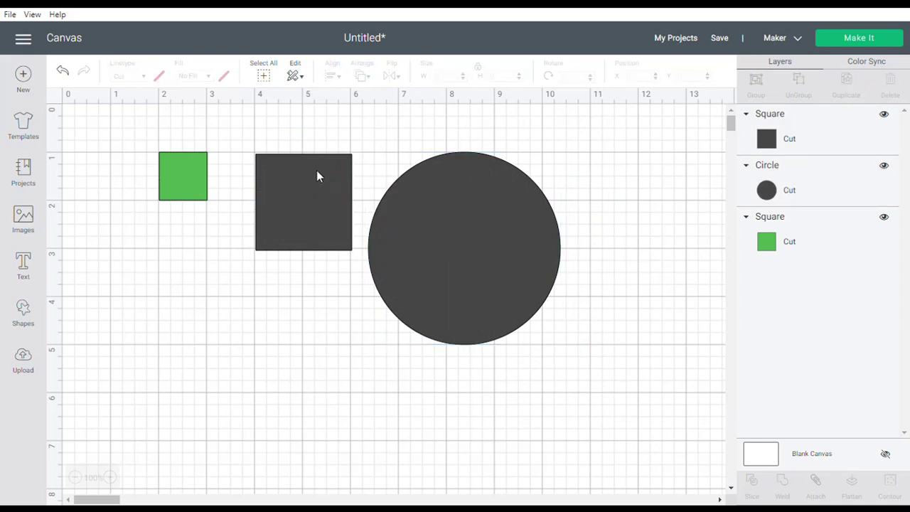
left_click_drag(317, 172, 314, 169)
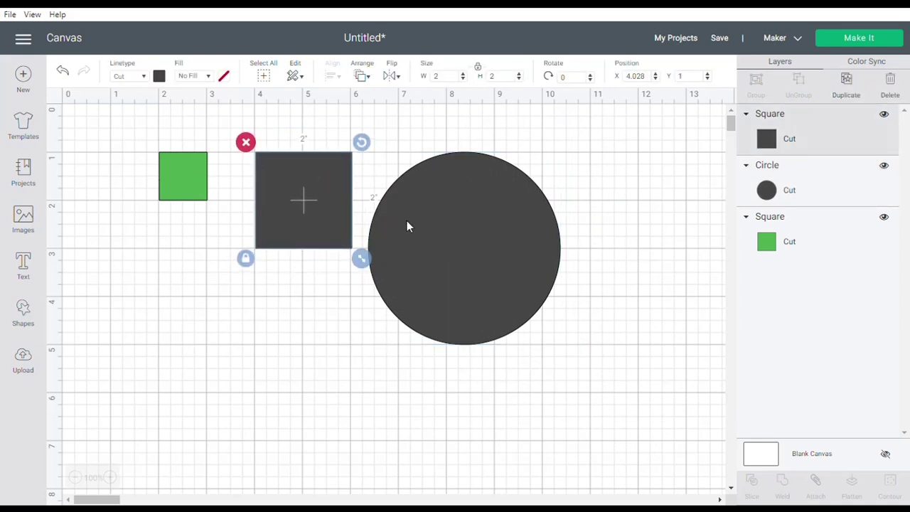
left_click_drag(430, 228, 434, 227)
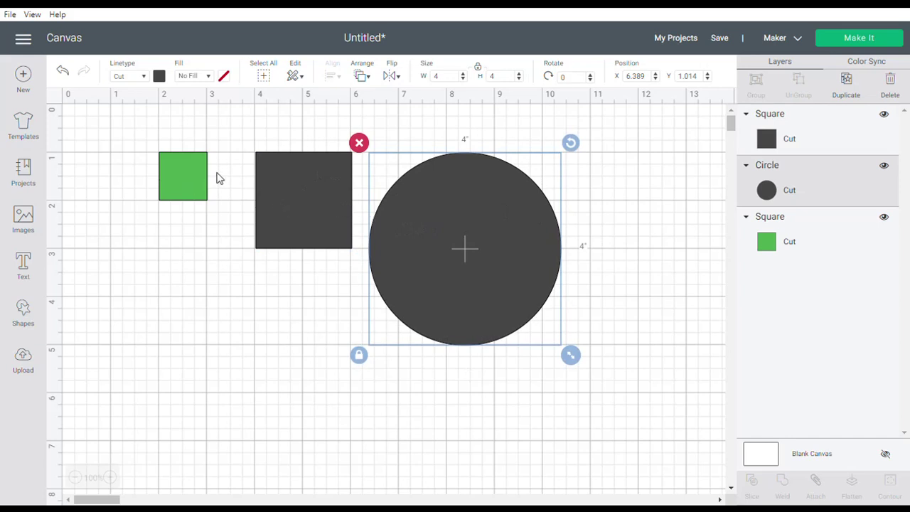
left_click(224, 267)
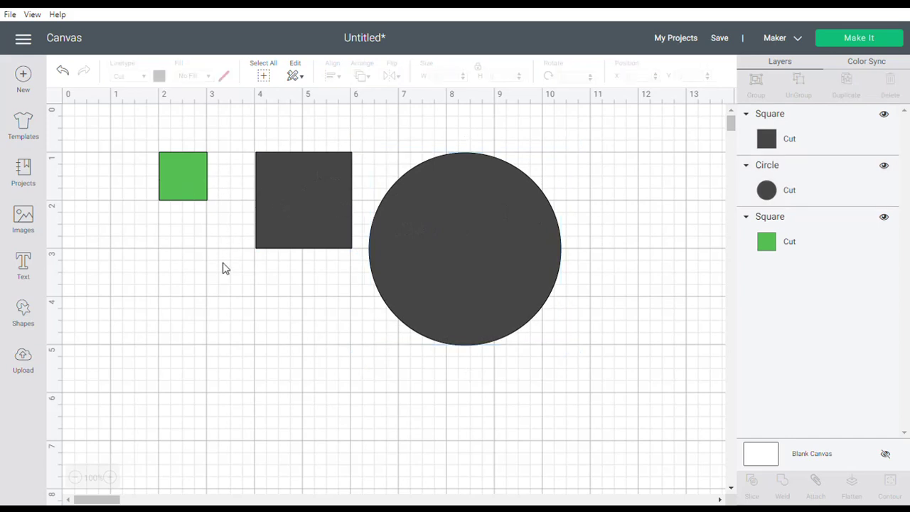
- Group all three shapes, hide the group, and show and select only the green square
left_click(267, 76)
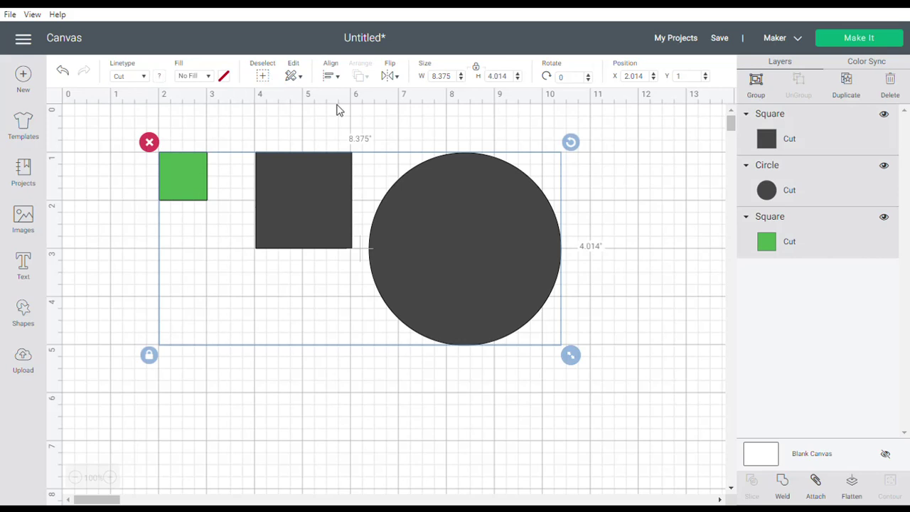
left_click(757, 99)
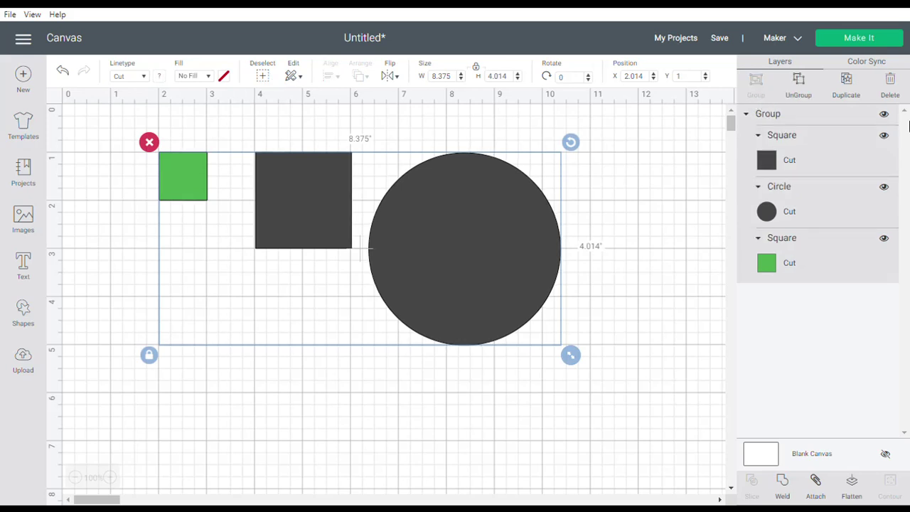
left_click(888, 115)
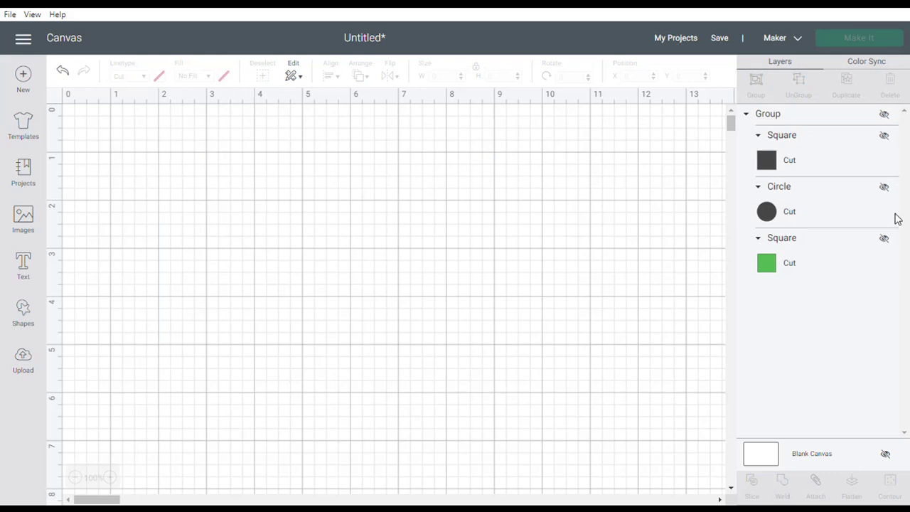
left_click(886, 239)
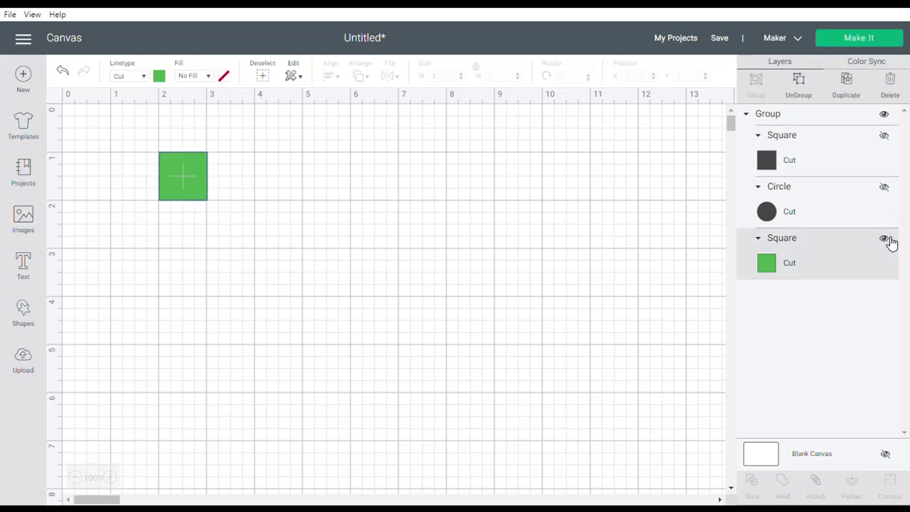
left_click(185, 173)
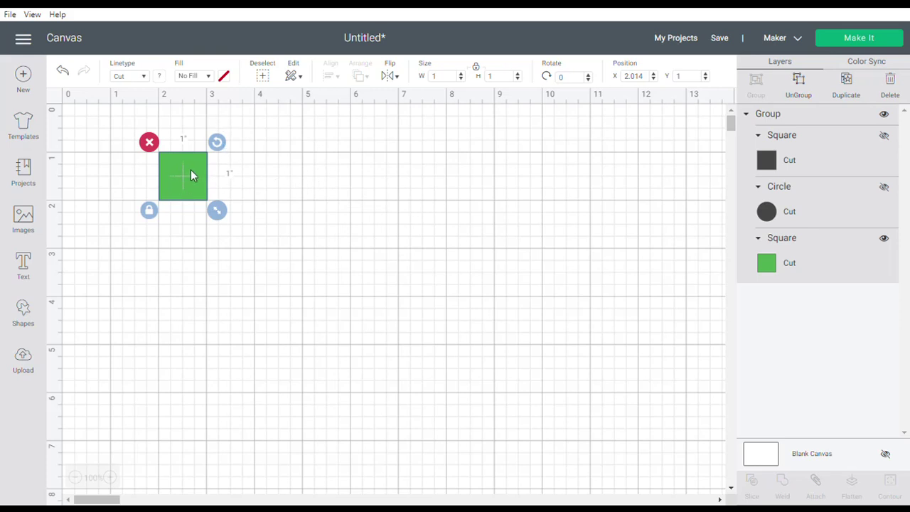
left_click(437, 77)
- Set the green square's width and height to 0.5 inch
type(".5")
key("Tab")
type("0.5")
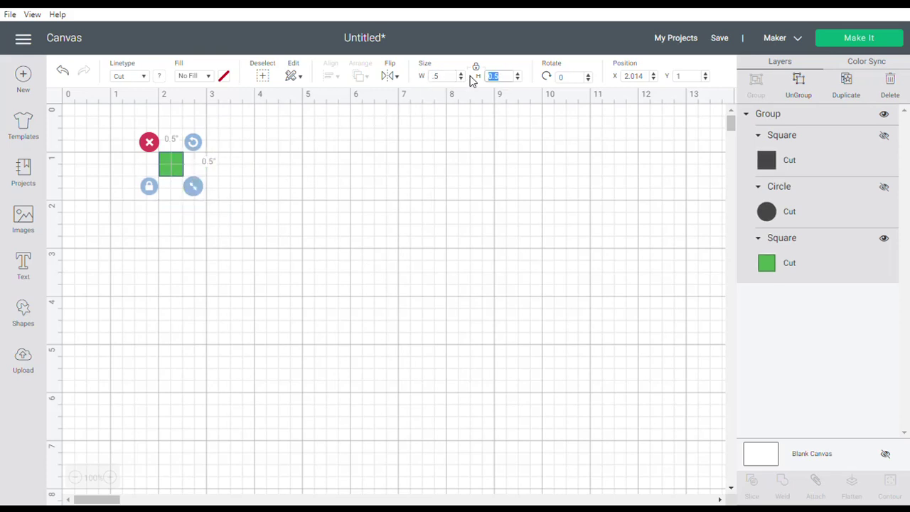
key("Return")
- Reshow the grouped shapes and hide the green Square layer
left_click(885, 115)
left_click(885, 115)
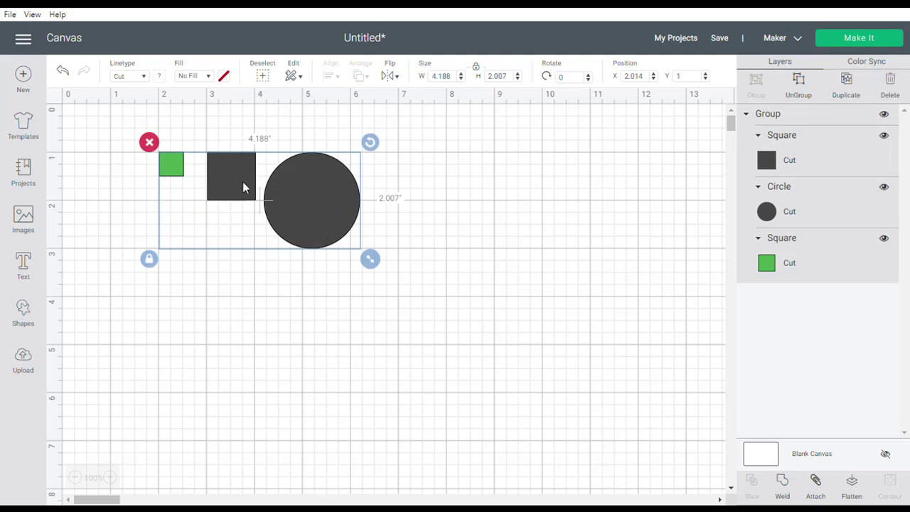
left_click(388, 216)
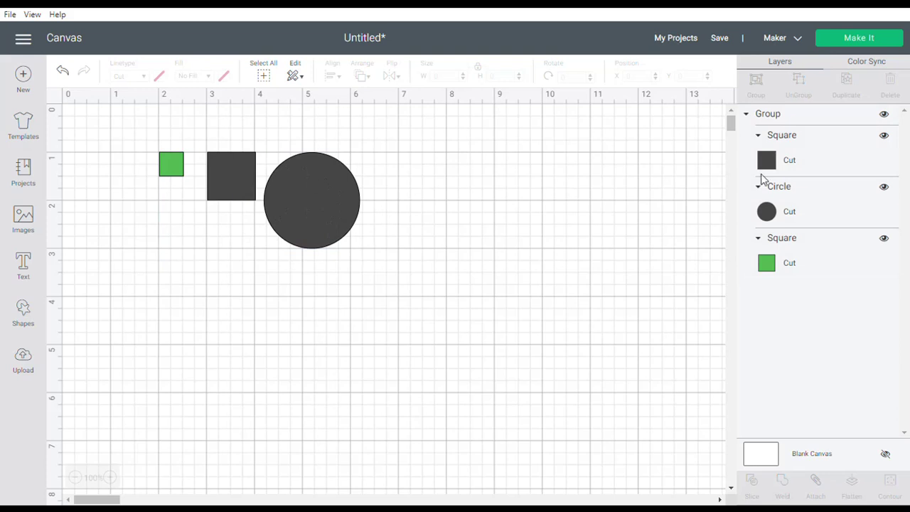
left_click(884, 239)
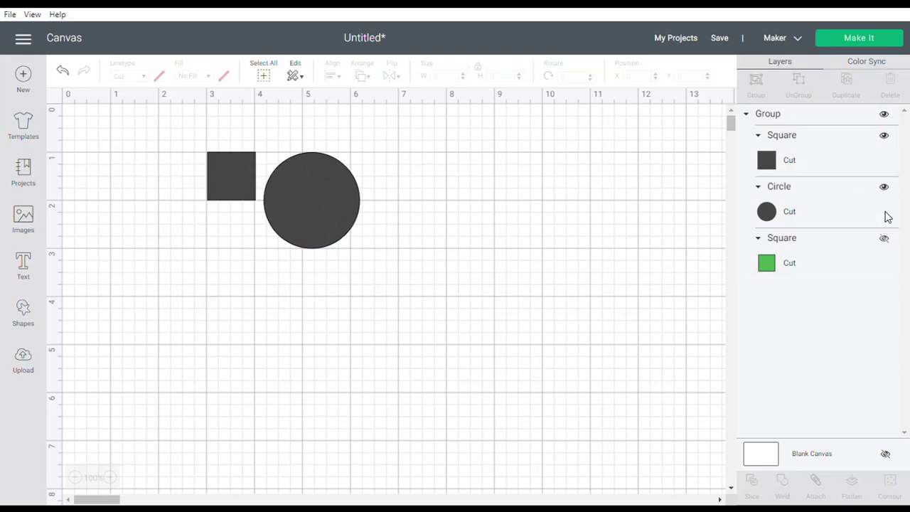
- Hide the circle to confirm the dark square now measures 1 inch
left_click(883, 187)
left_click(211, 182)
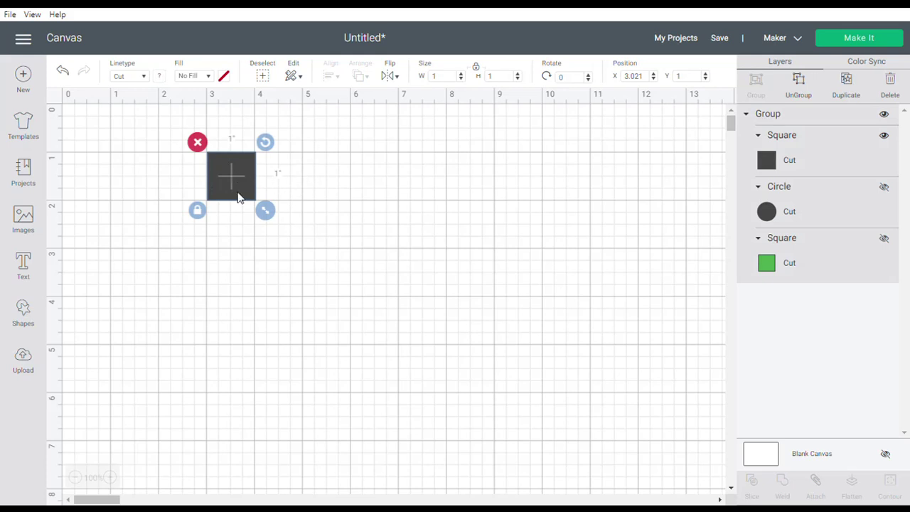
left_click(883, 187)
- Hide the dark square to confirm the 2-inch circle, then reshow the whole group
left_click(880, 137)
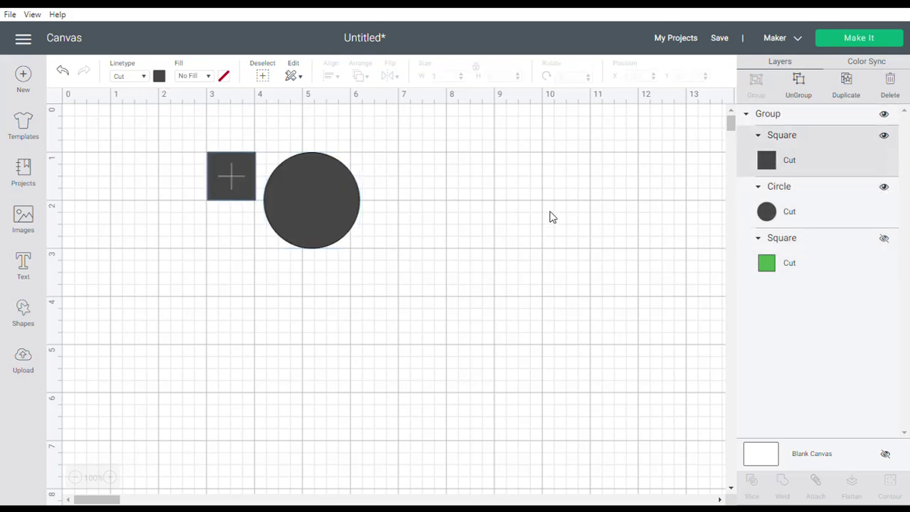
left_click(884, 136)
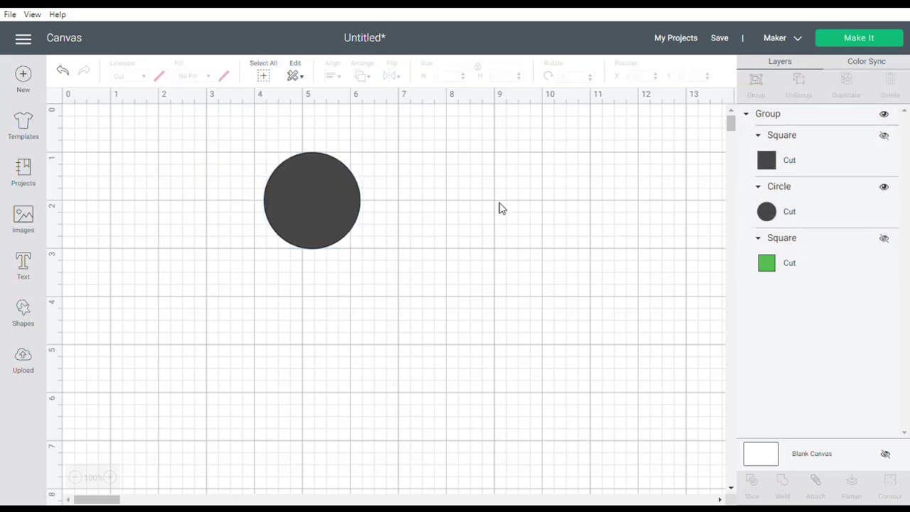
left_click(310, 217)
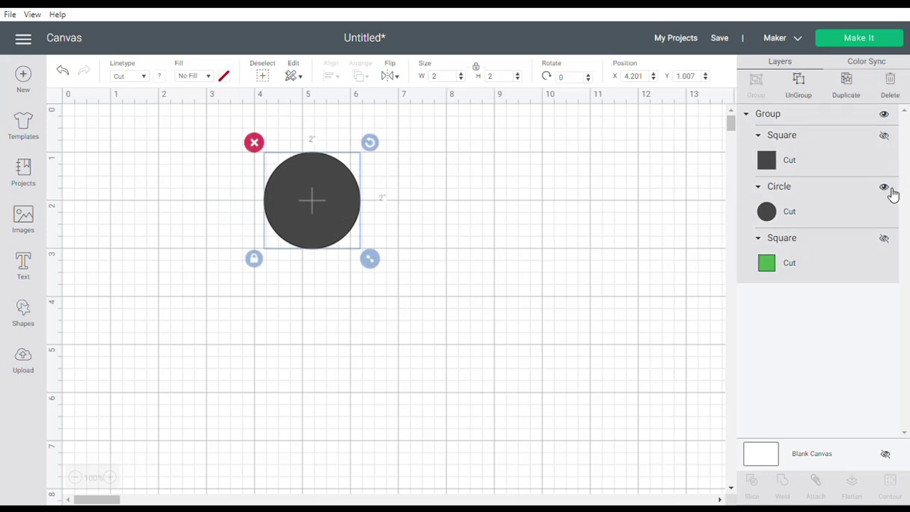
left_click(884, 115)
left_click(884, 115)
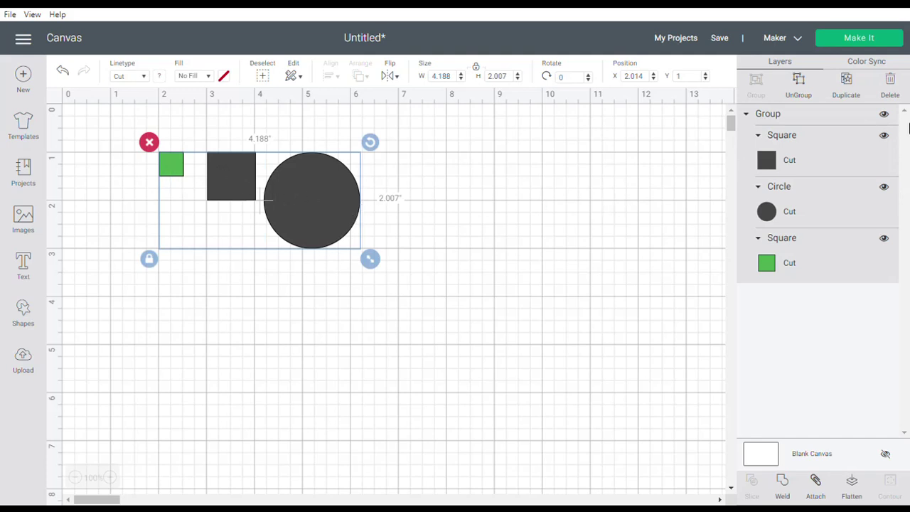
- Isolate the green square, set its width to .25 inch, then reshow the group
left_click(885, 116)
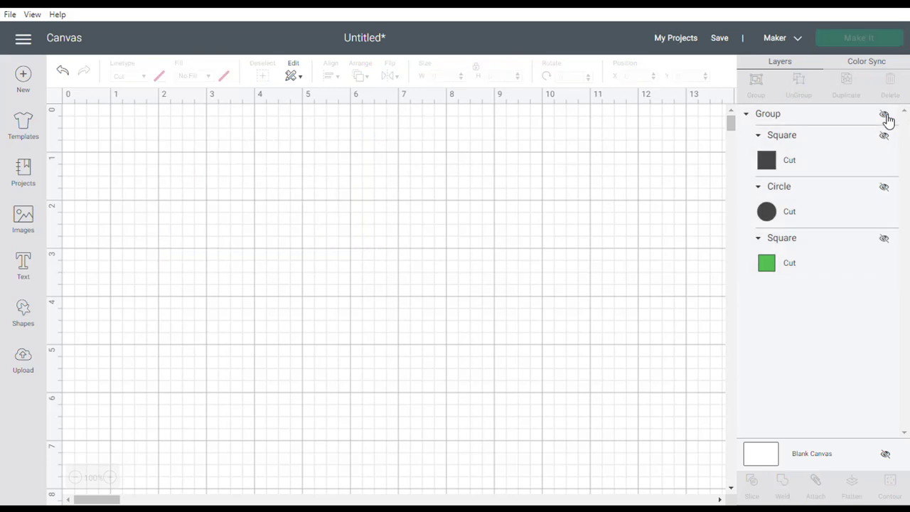
left_click(884, 239)
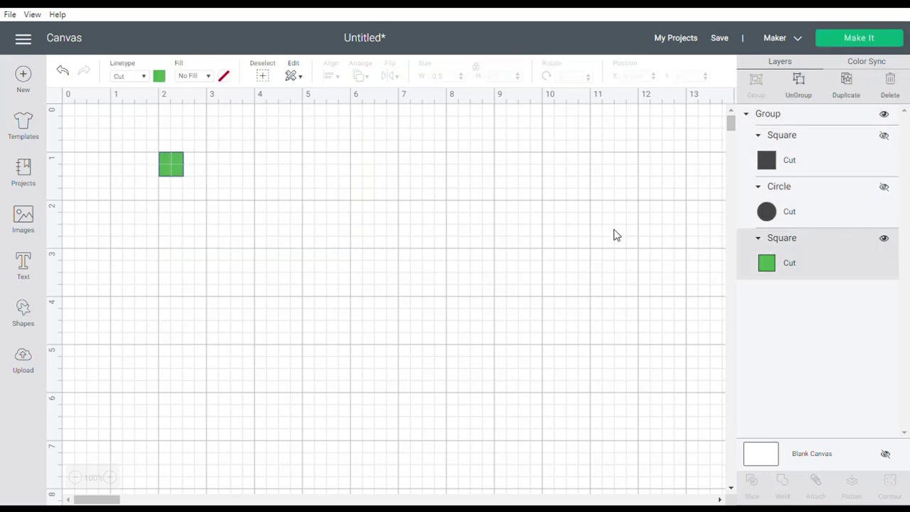
left_click(171, 176)
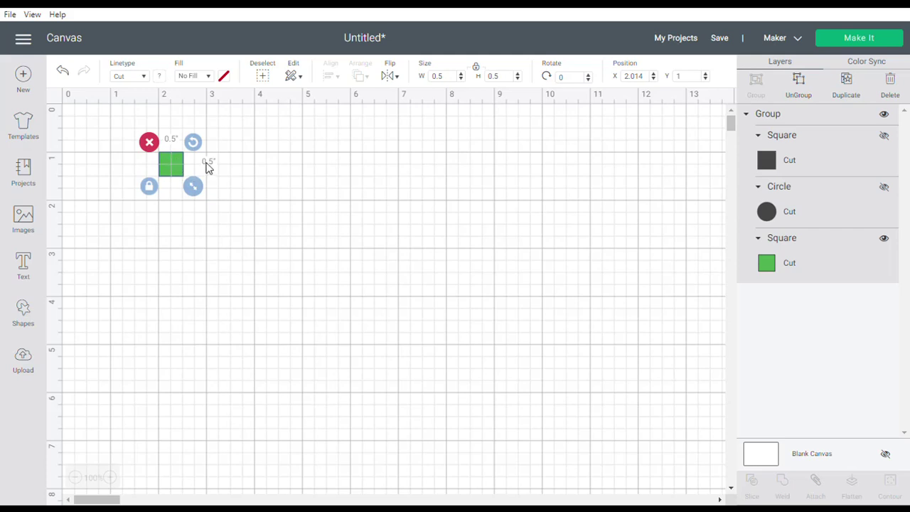
left_click(429, 77)
type(".25")
key("Tab")
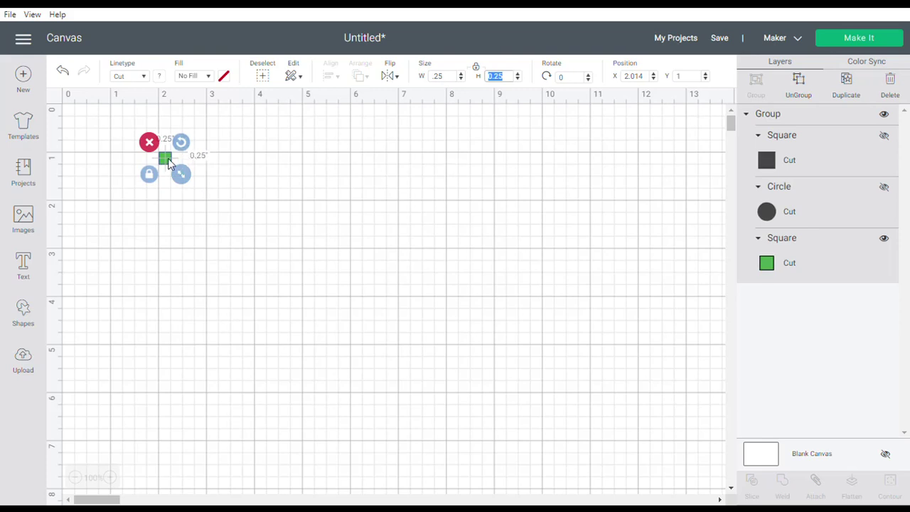
left_click(887, 116)
left_click(887, 115)
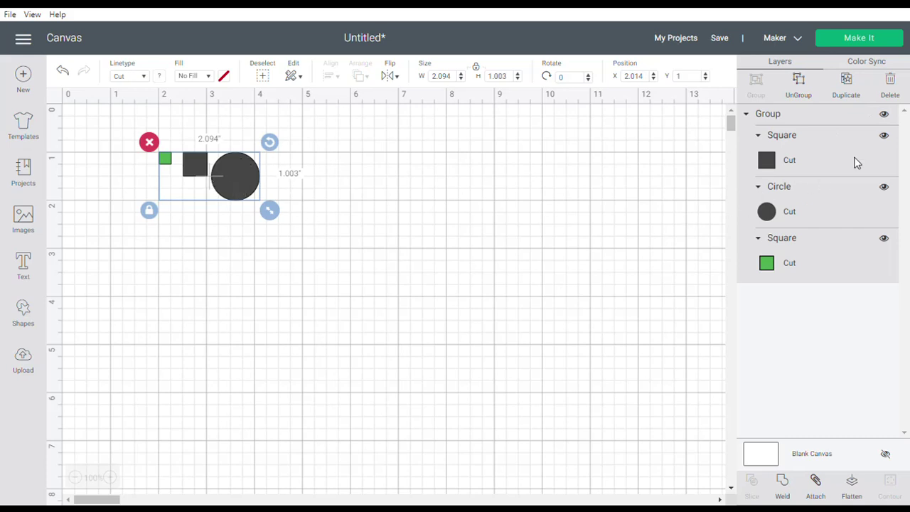
- Isolate the dark square, then the circle, to confirm their 0.5 and 1 inch sizes
left_click(886, 116)
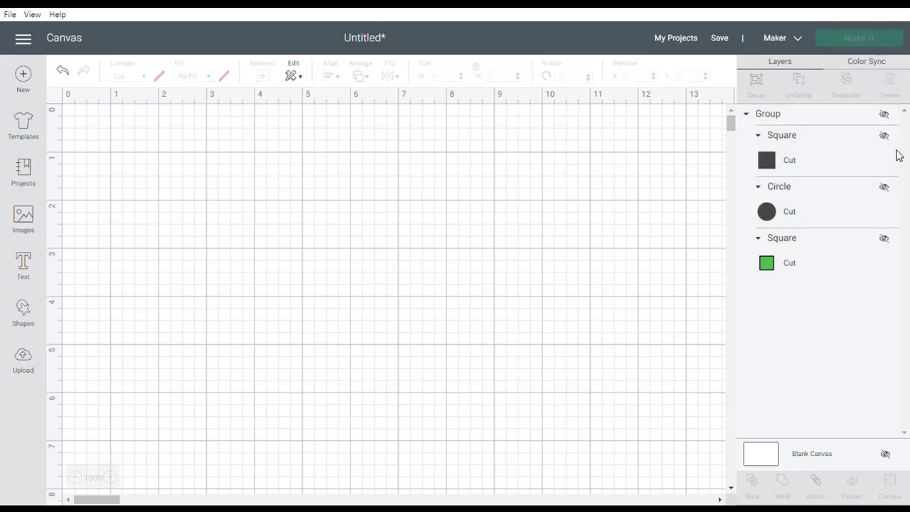
left_click(884, 136)
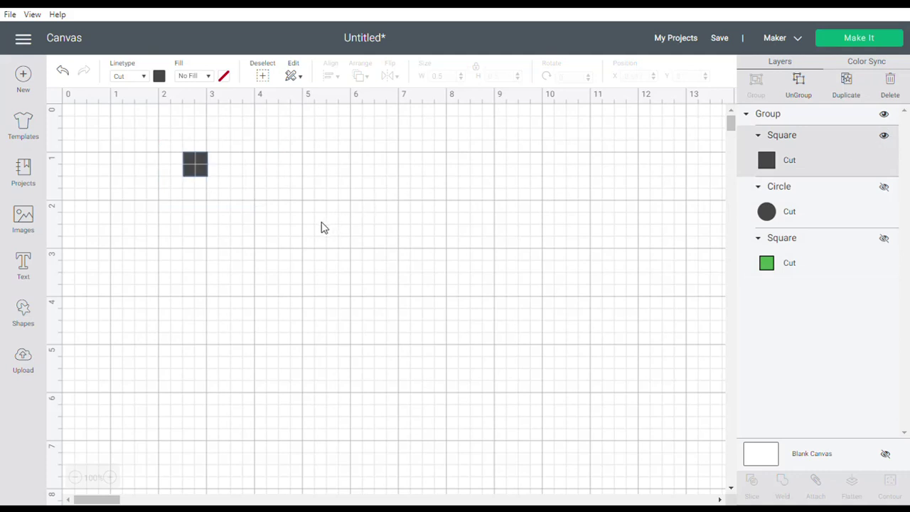
left_click(203, 173)
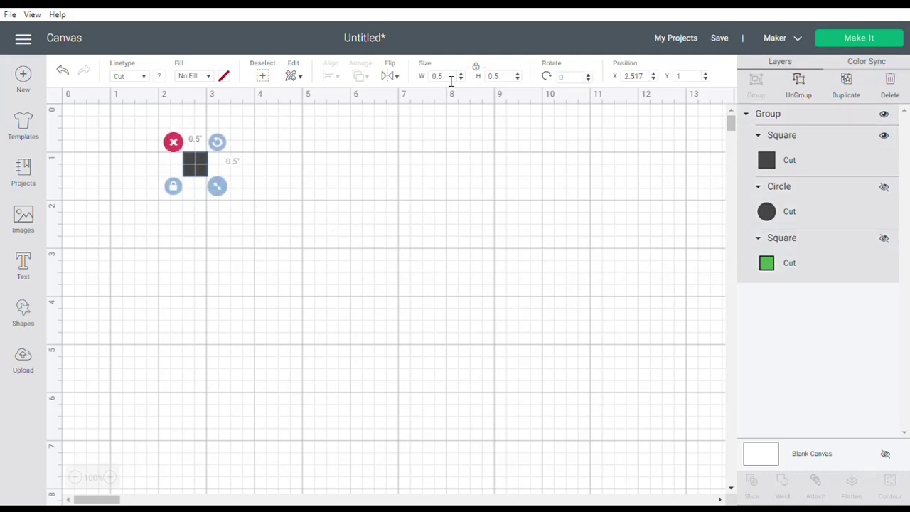
left_click(885, 137)
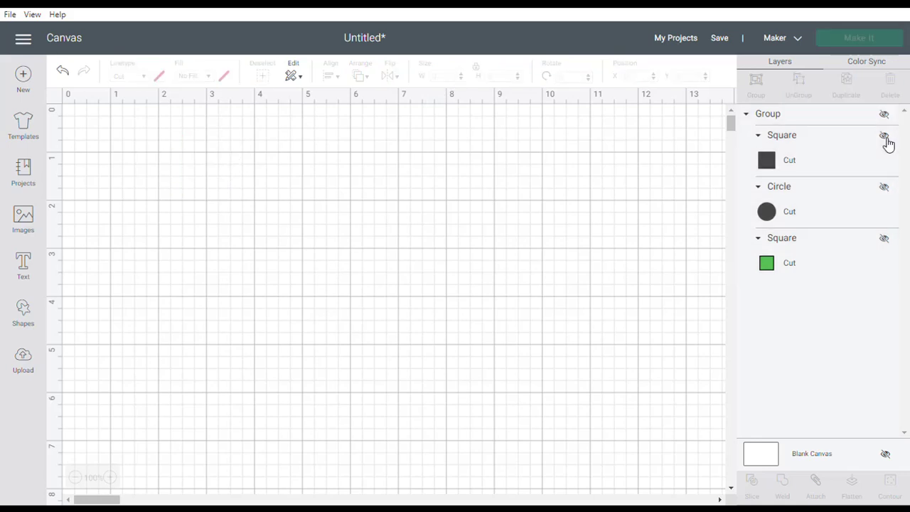
left_click(885, 188)
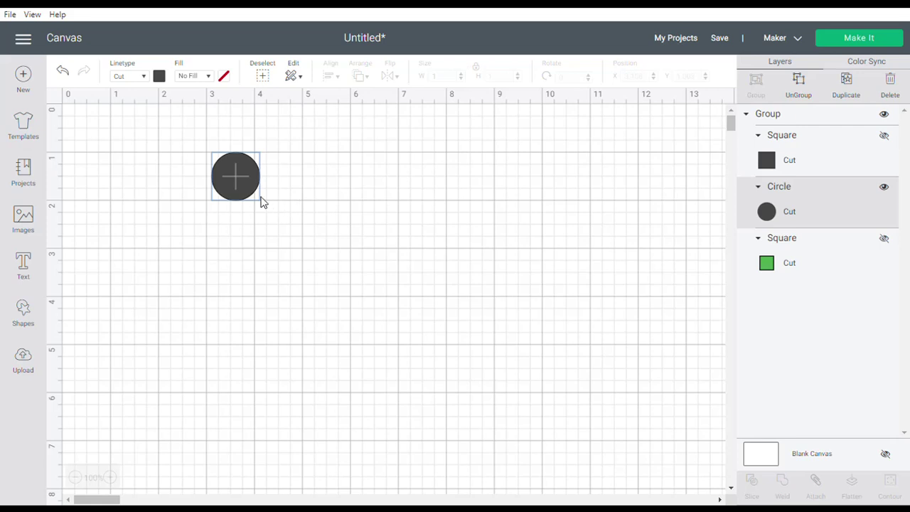
left_click(238, 192)
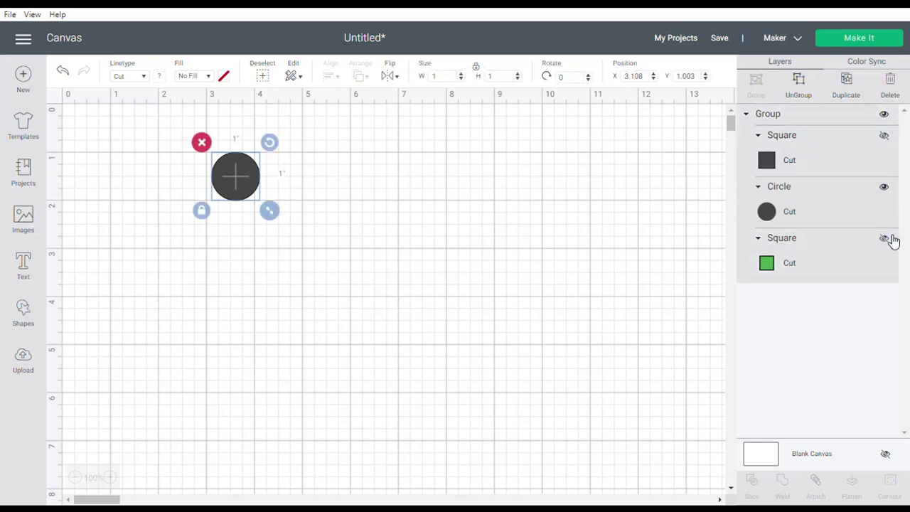
left_click(885, 116)
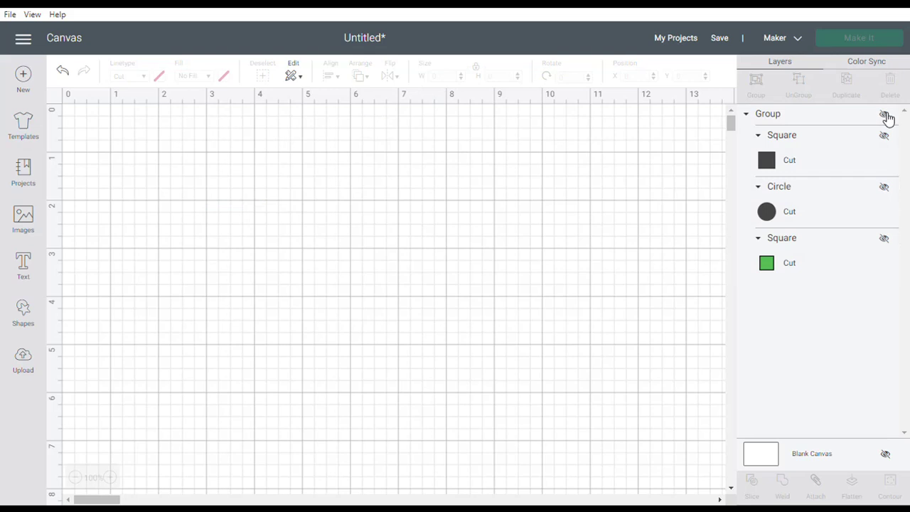
- Show and select the green square and set its width to 1 inch
left_click(889, 241)
left_click(885, 239)
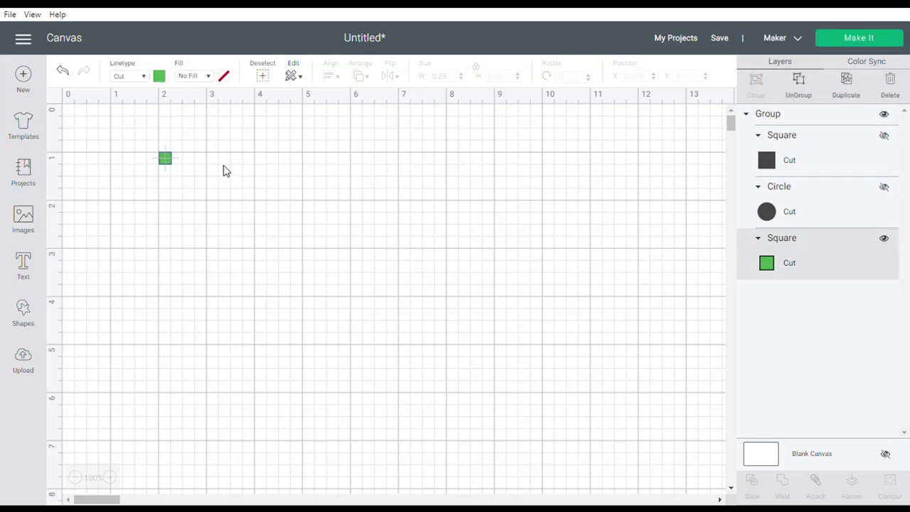
left_click(169, 160)
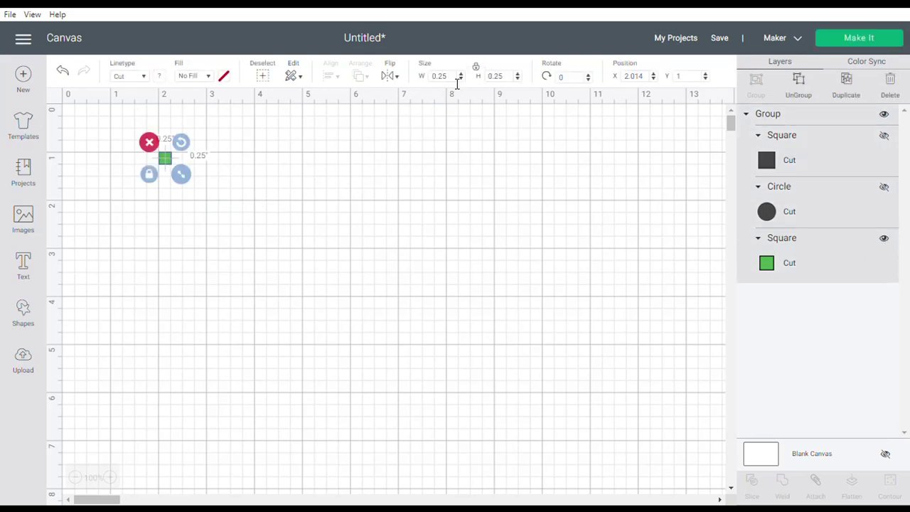
double_click(459, 78)
type("1")
key("Tab")
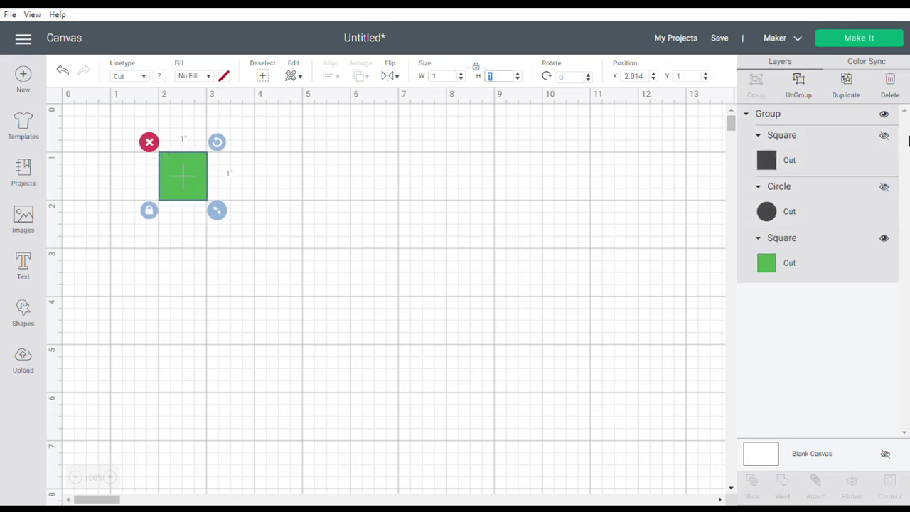
- Isolate the dark square and circle to confirm 2 and 4 inches, then reshow the group
left_click(885, 115)
left_click(887, 135)
left_click(884, 135)
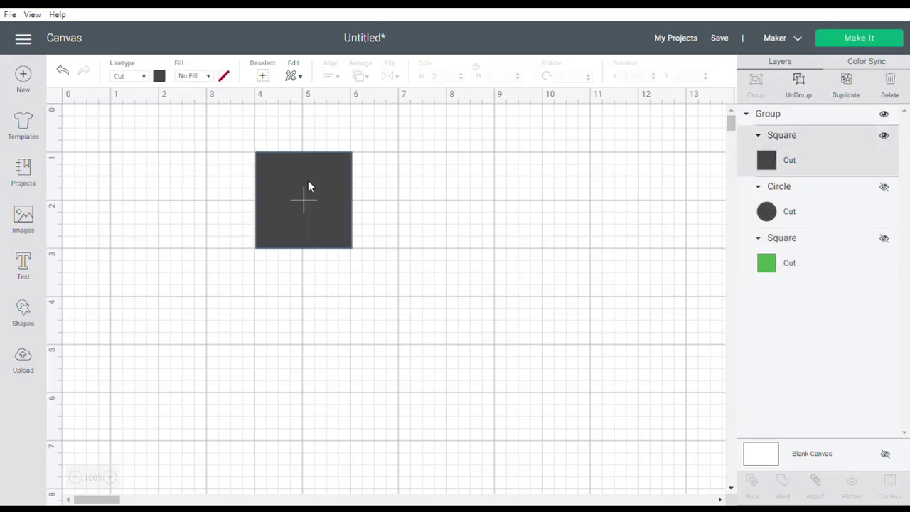
left_click(299, 182)
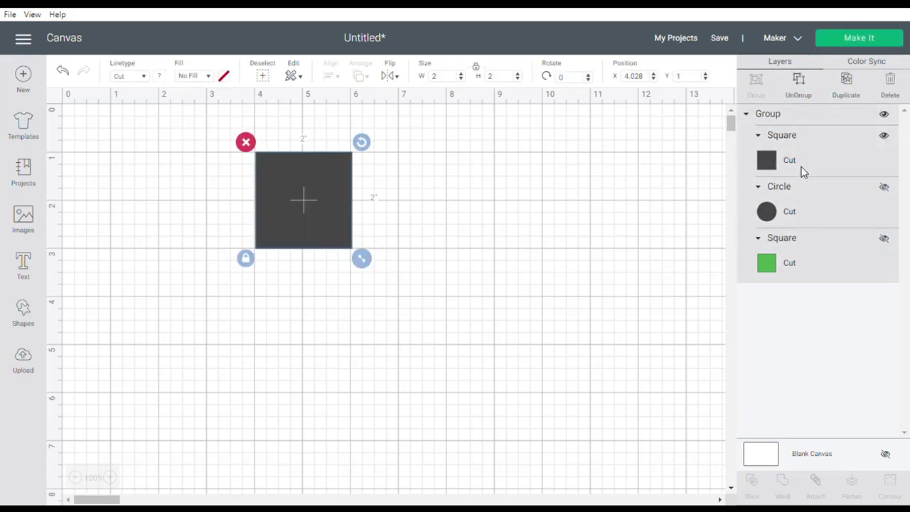
left_click(883, 136)
left_click(887, 188)
left_click(468, 261)
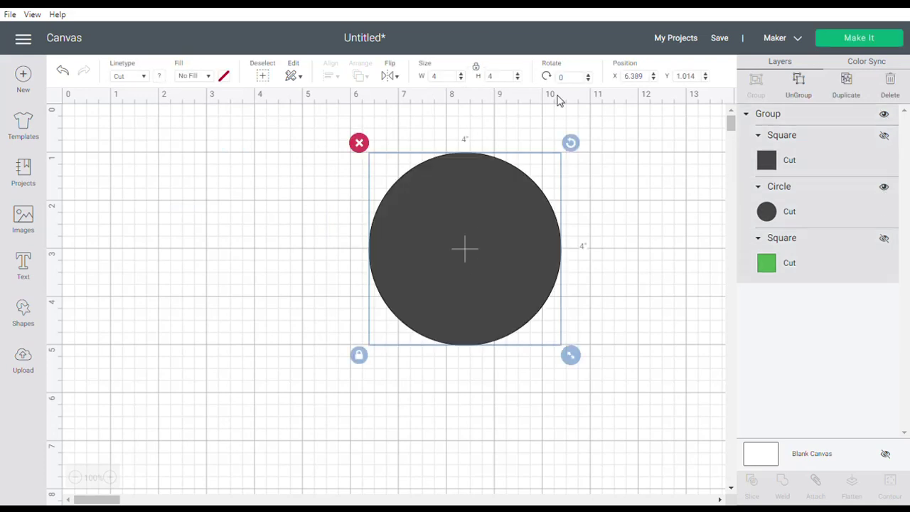
left_click(884, 114)
left_click(885, 114)
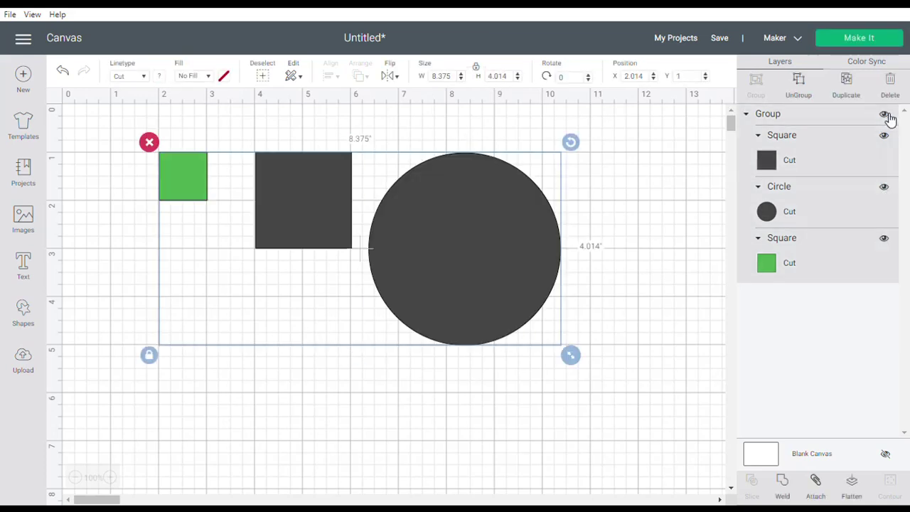
left_click(488, 391)
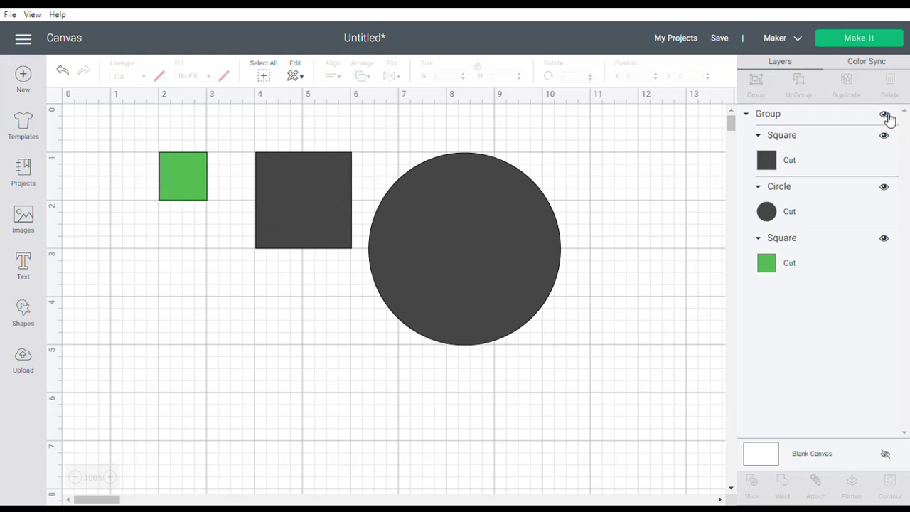
- Isolate the green square, set its width to 2 inches, then reshow all grouped shapes
left_click(172, 187)
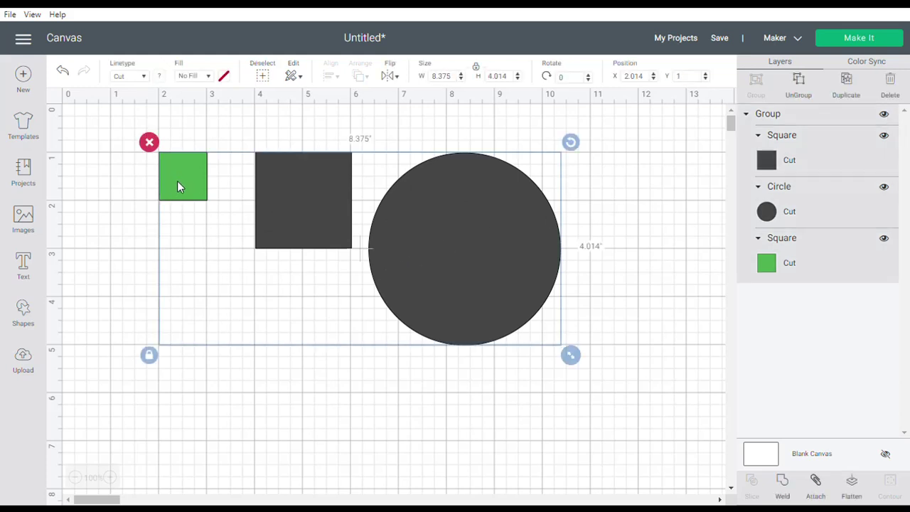
left_click(884, 115)
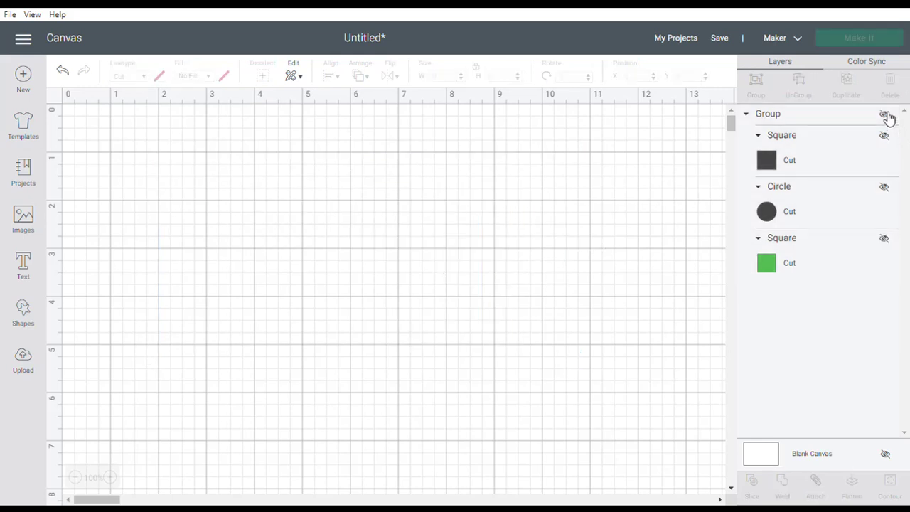
left_click(885, 239)
left_click(187, 183)
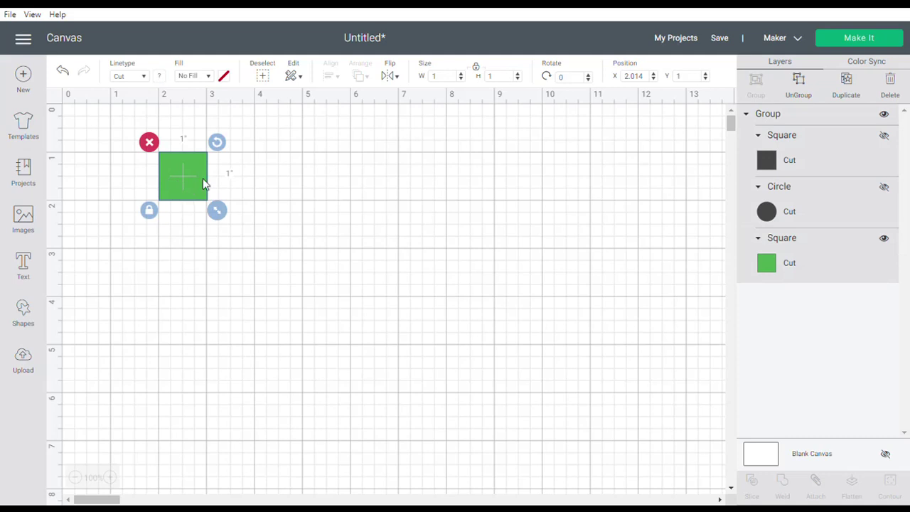
left_click(444, 76)
type("2")
key("Tab")
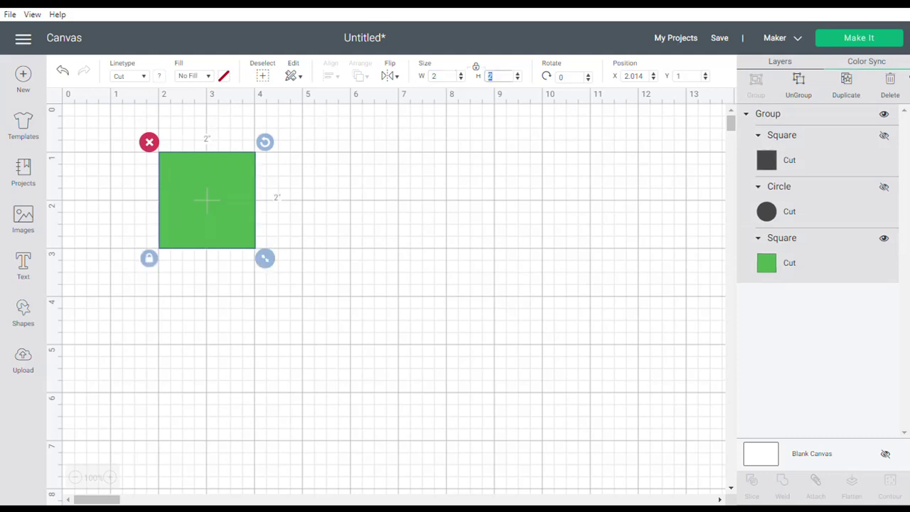
left_click(884, 113)
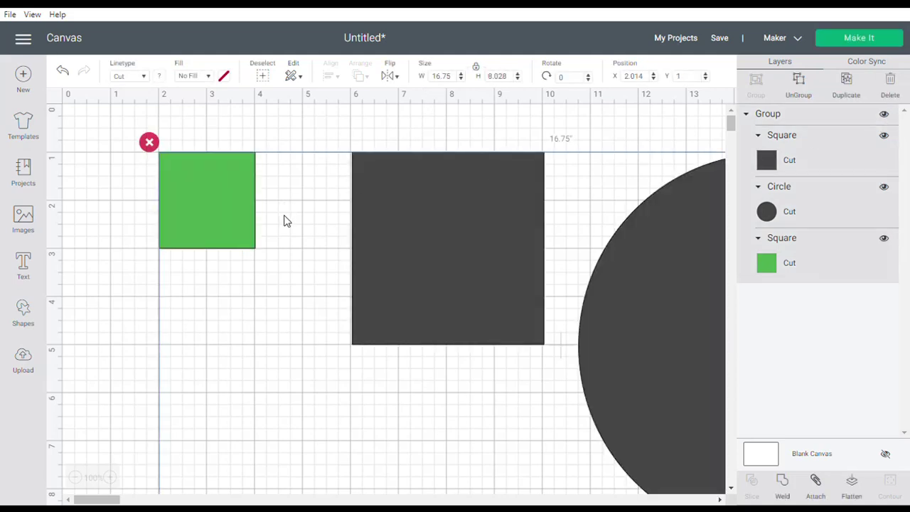
- Move the group up-left, zoom out to 75%, and hide the green square and circle to check the dark square's size
left_click_drag(458, 276, 371, 258)
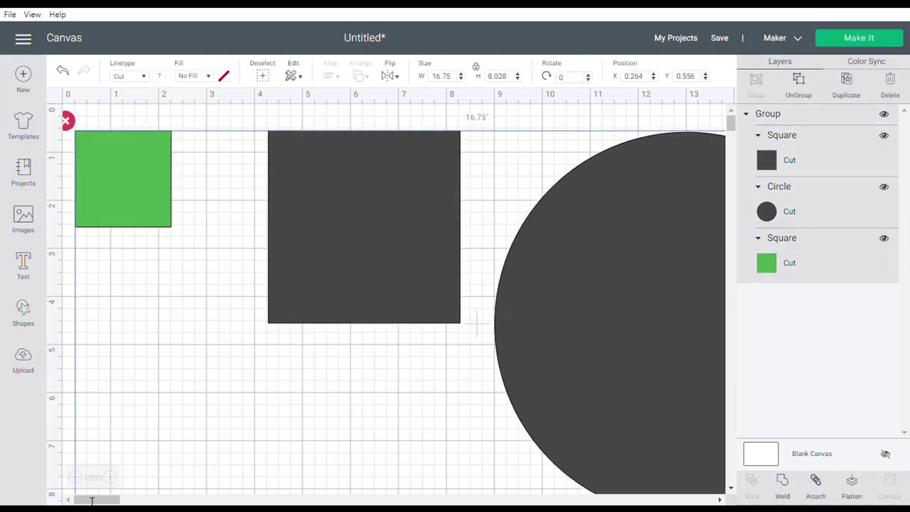
left_click(77, 476)
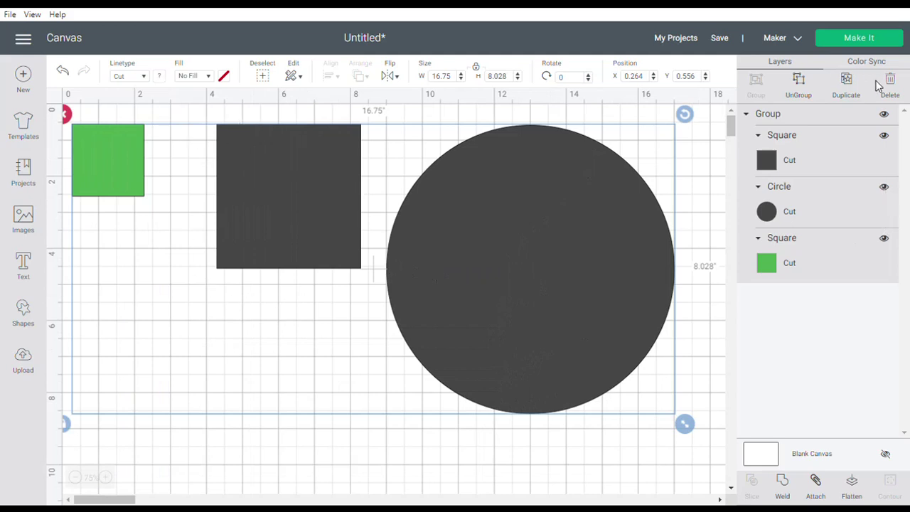
left_click(883, 239)
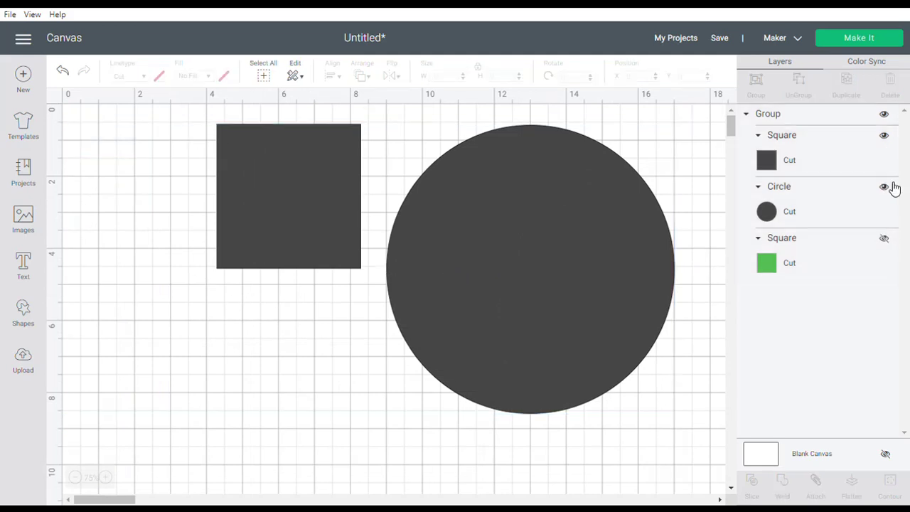
left_click(884, 186)
left_click(295, 188)
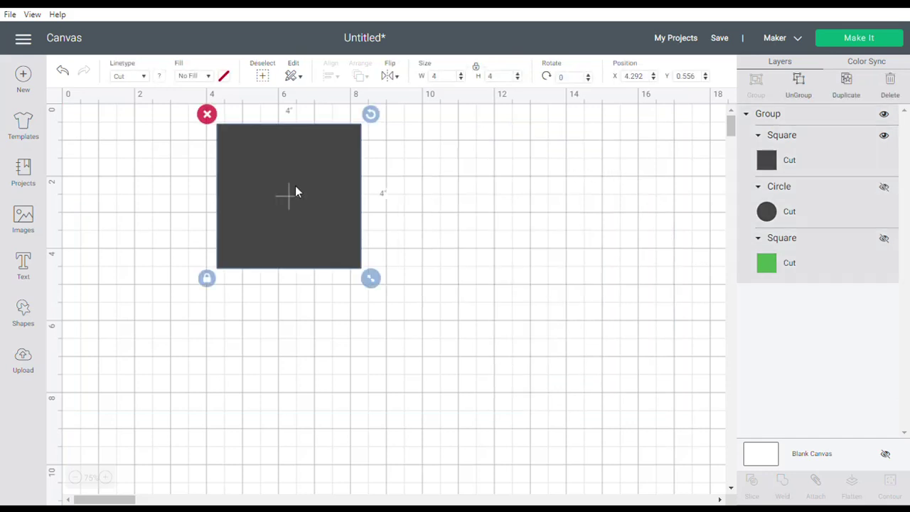
- Hide the dark square and show only the circle, selected at 8 by 8 inches
left_click(883, 135)
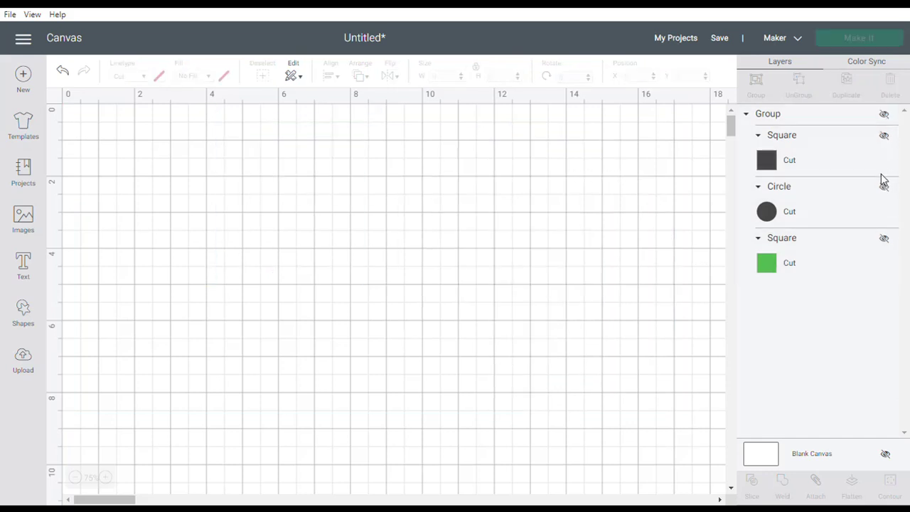
left_click(884, 187)
left_click(449, 279)
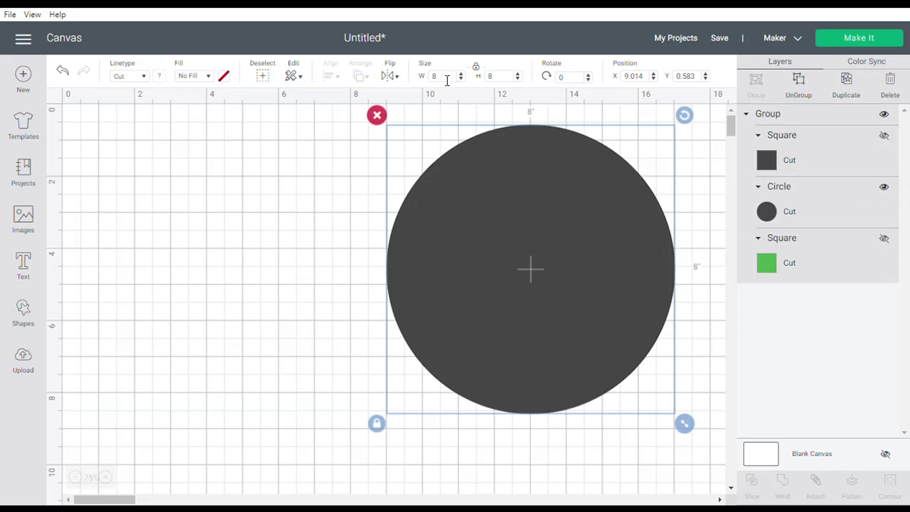